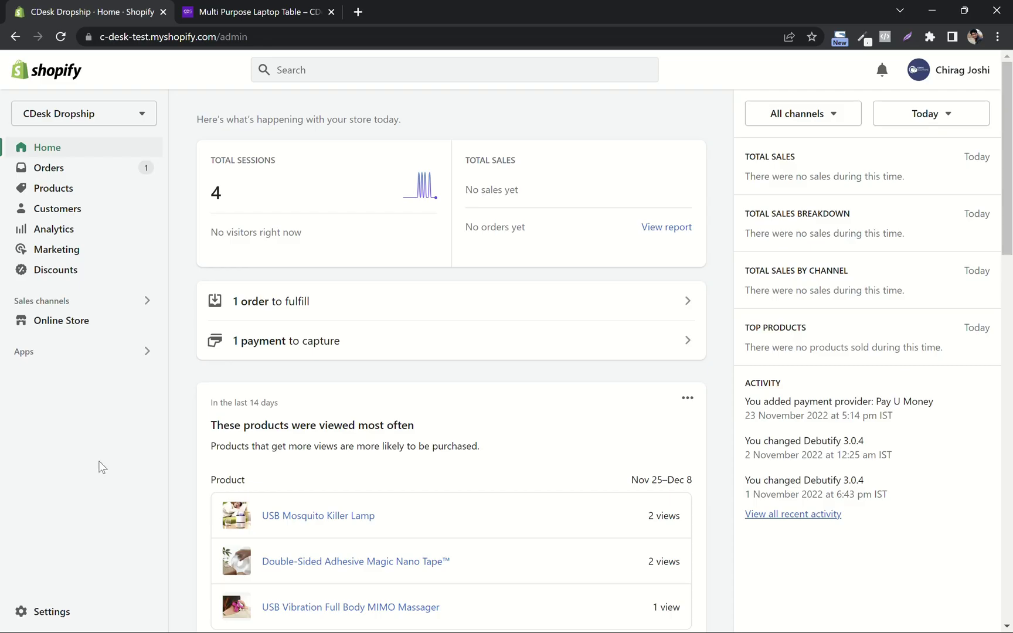
Step: Go to Online Store themes and open the current Debutify 3.0.4 theme's actions menu
{"action": "left_click", "coordinate": [66, 321]}
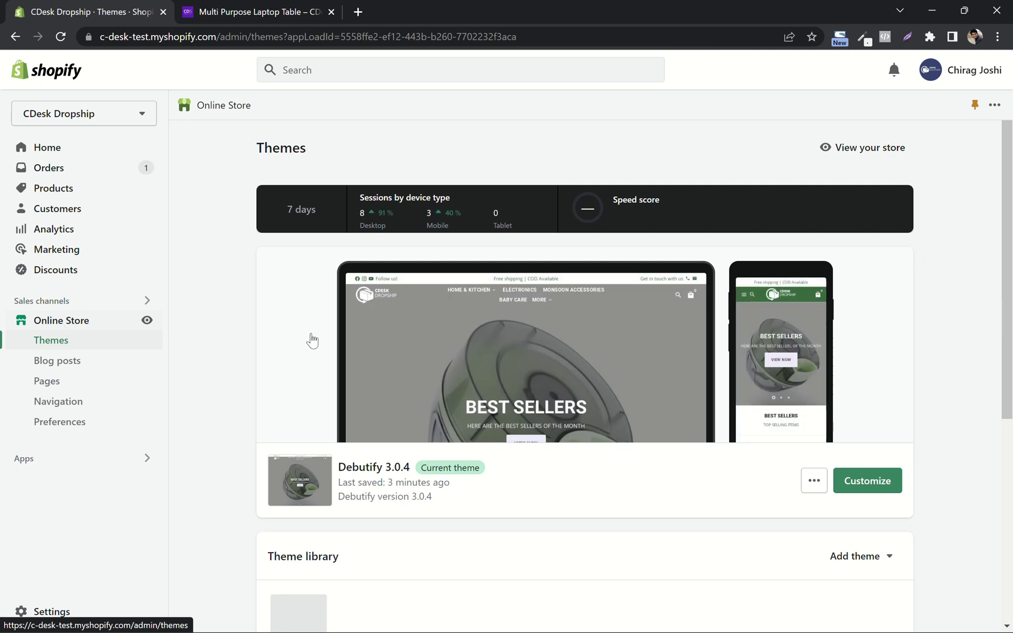
{"action": "scroll", "coordinate": [817, 488], "scroll_direction": "down", "scroll_amount": 2}
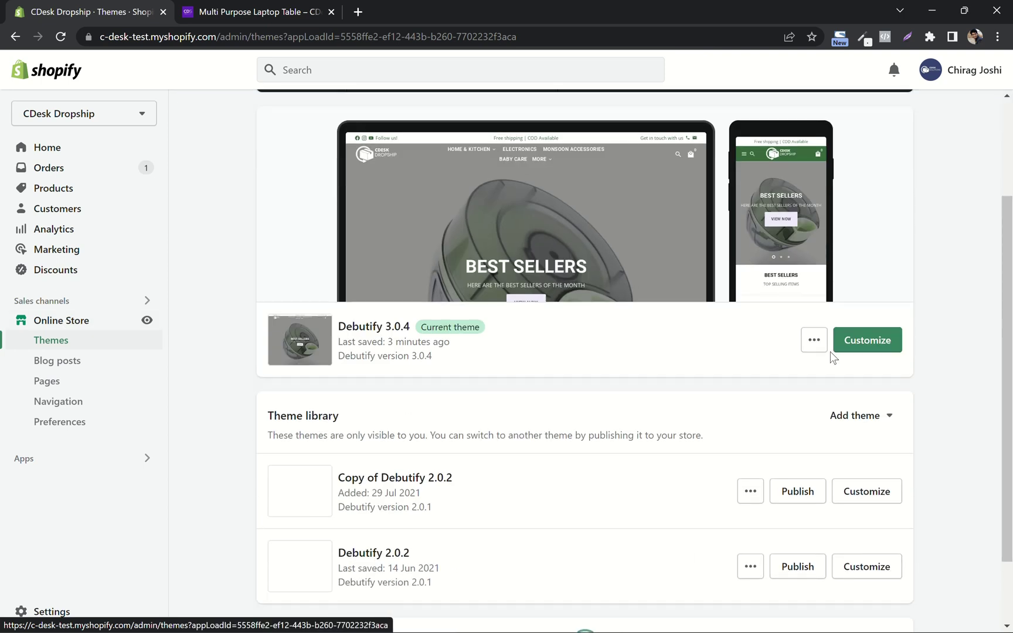
{"action": "left_click", "coordinate": [815, 340]}
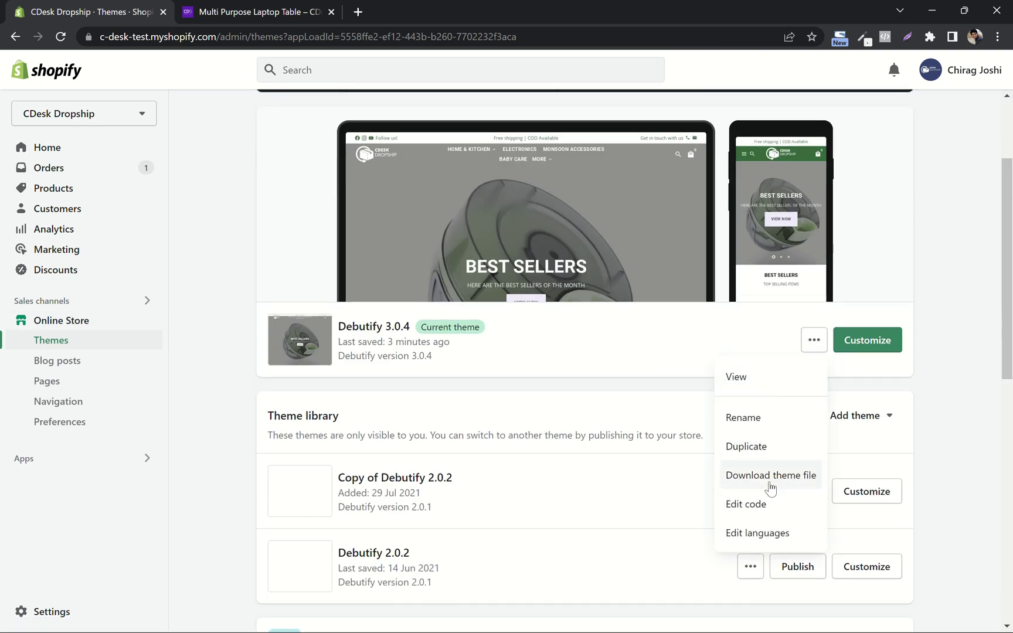
Step: Filter the theme language entries for 'add to cart', change it to 'Add to Basket', and save
{"action": "left_click", "coordinate": [756, 532]}
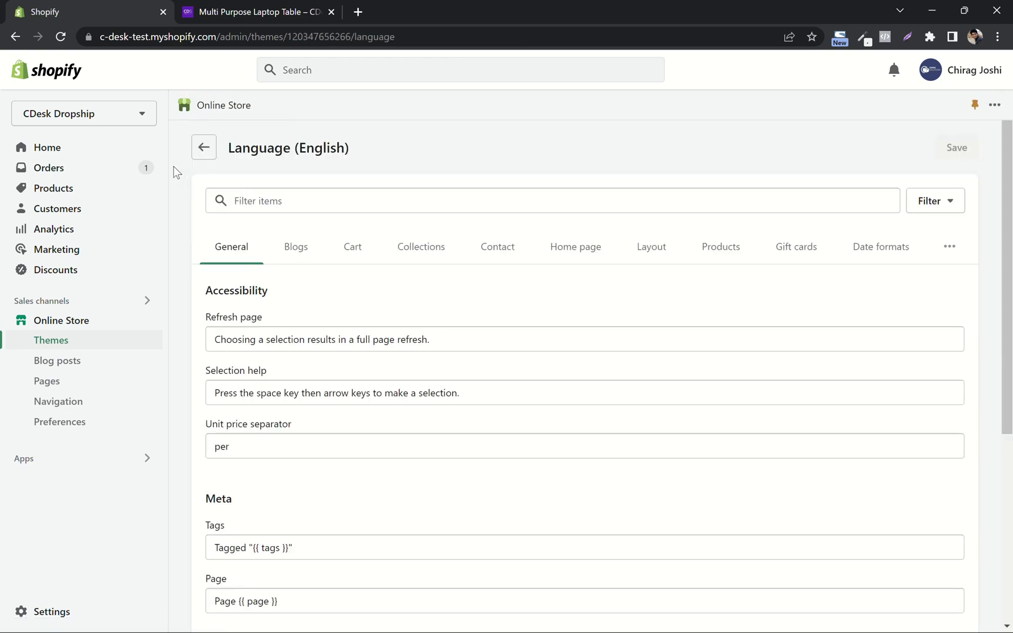
{"action": "left_click", "coordinate": [278, 191]}
{"action": "type", "text": "add to"}
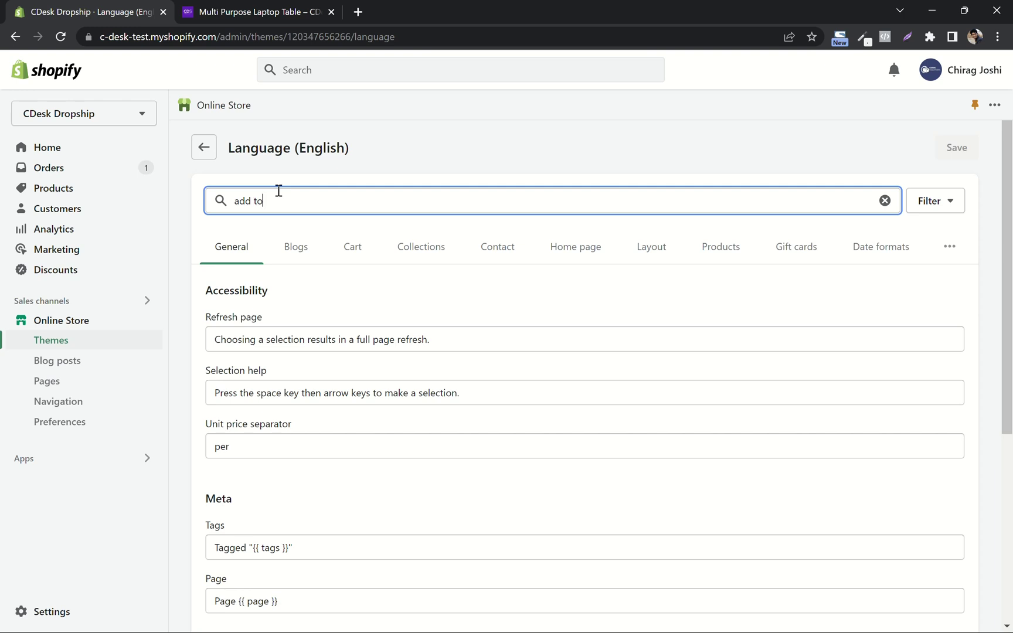
{"action": "type", "text": "cat"}
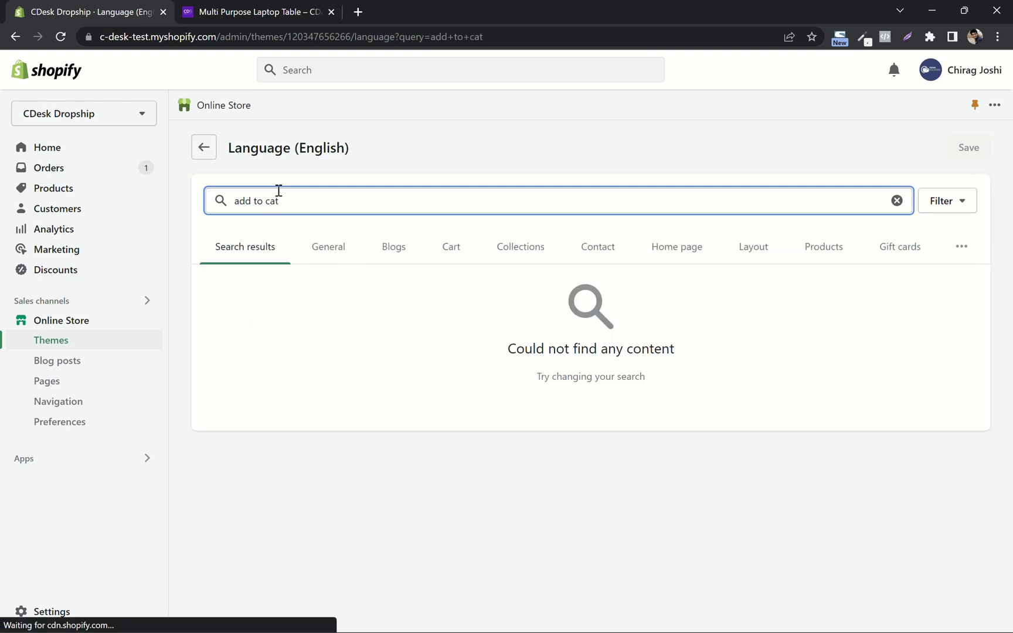
{"action": "key", "text": "BackSpace"}
{"action": "type", "text": "rt"}
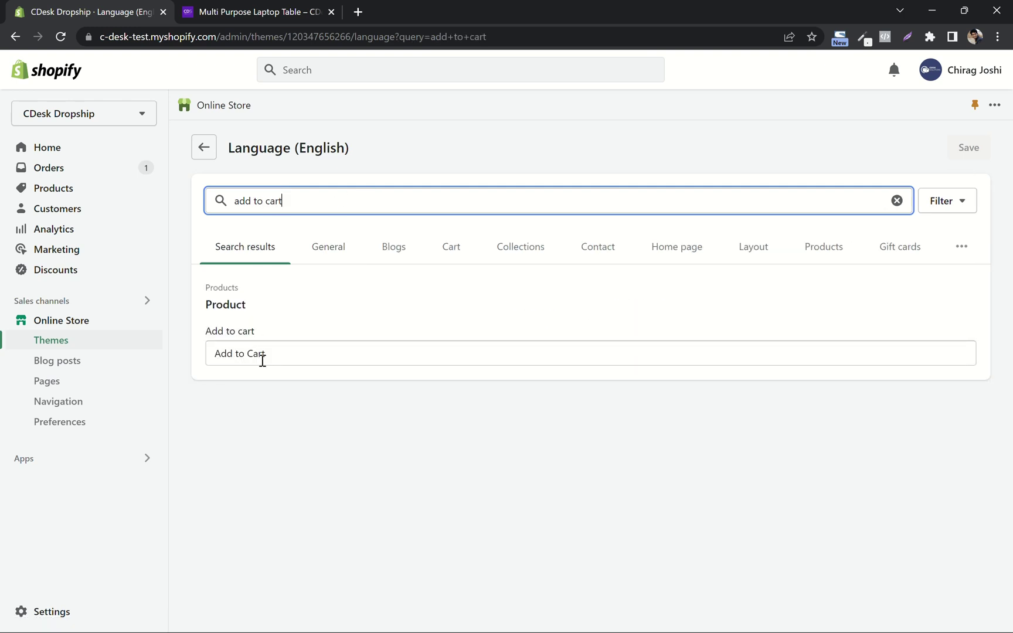
{"action": "double_click", "coordinate": [250, 358]}
{"action": "type", "text": "Baske"}
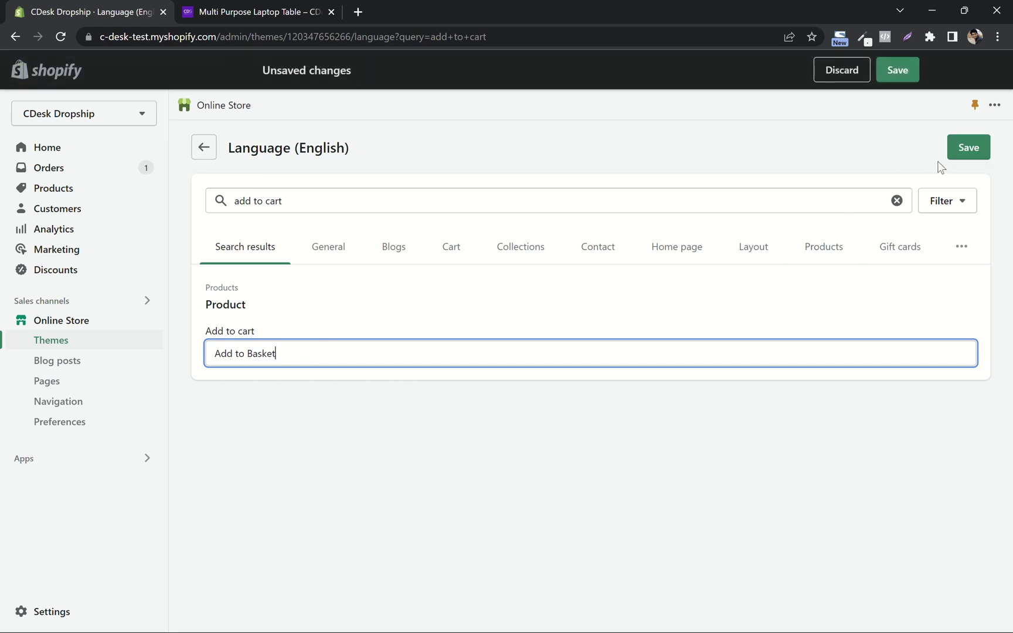
{"action": "left_click", "coordinate": [967, 148]}
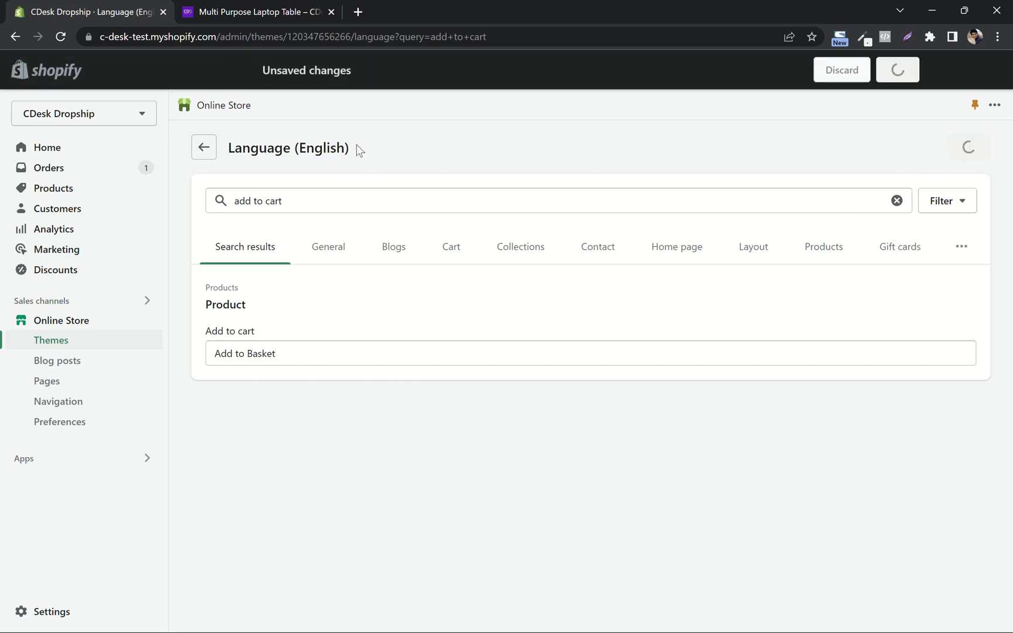
Step: Reload the Multi Purpose Laptop Table storefront page to check the button text
{"action": "left_click", "coordinate": [251, 14]}
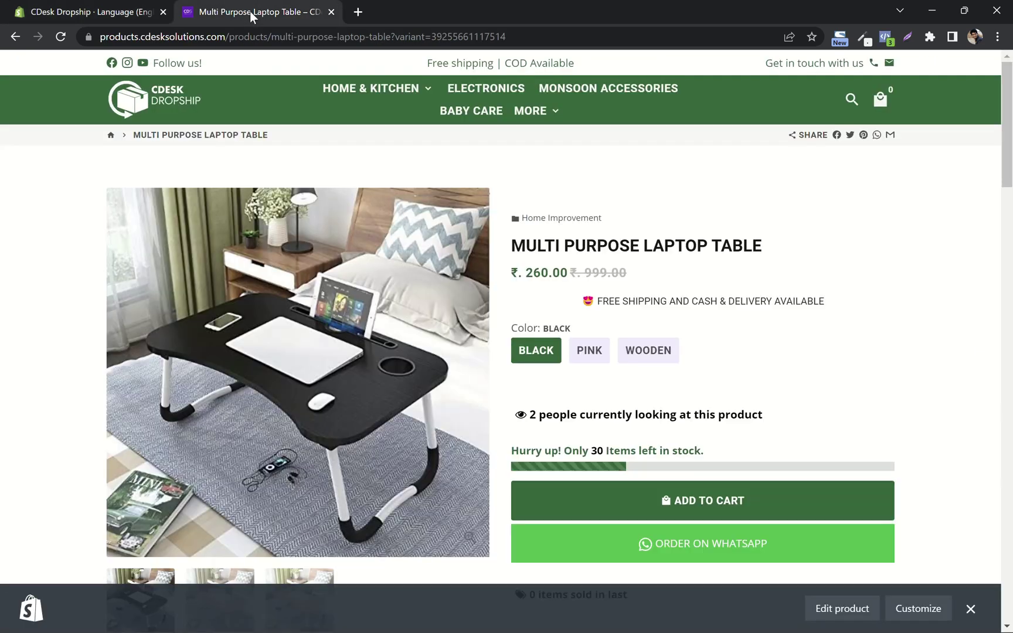
{"action": "scroll", "coordinate": [742, 336], "scroll_direction": "down", "scroll_amount": 2}
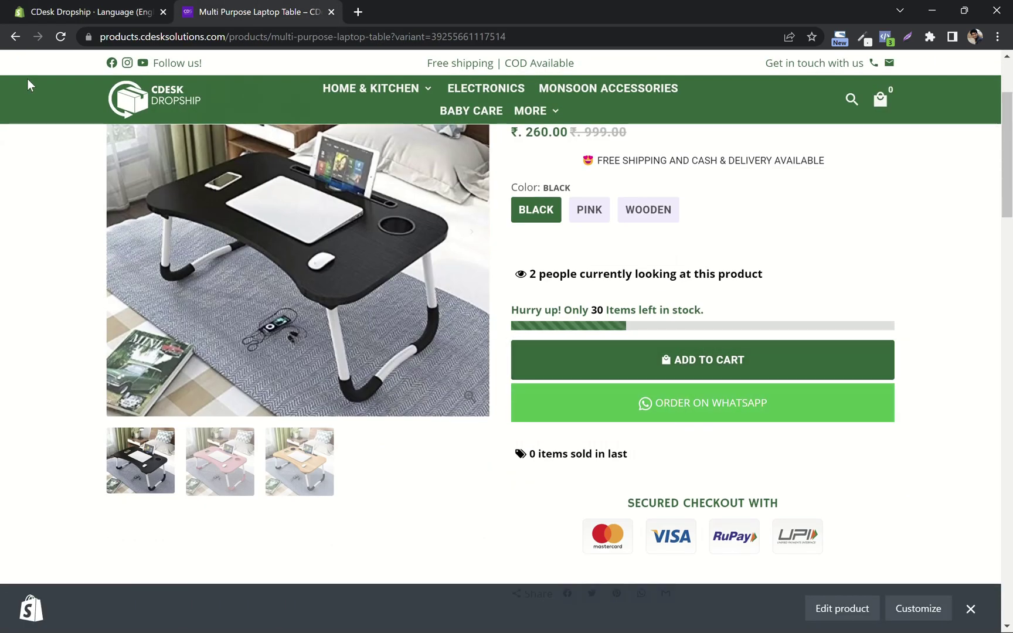
{"action": "left_click", "coordinate": [59, 37]}
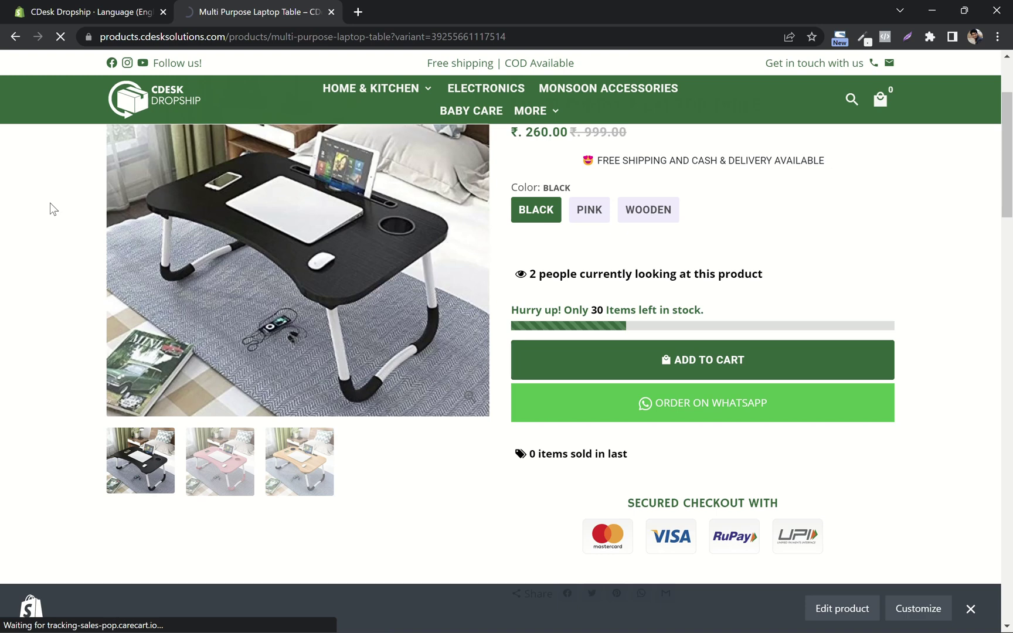